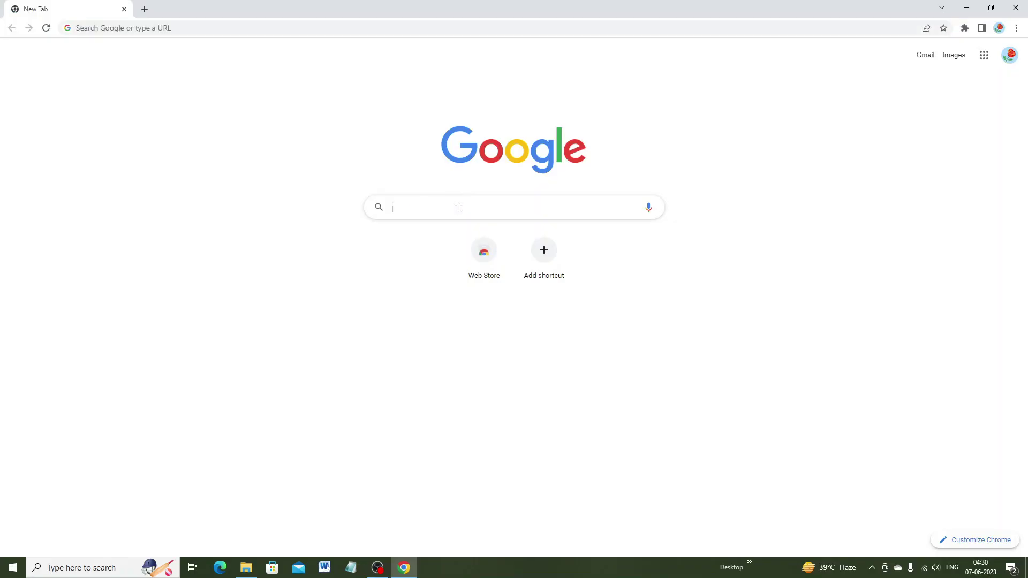
# Step: Search 'node js download' in Chrome and download the 18.16.0 LTS Windows installer from nodejs.org
pyautogui.click(459, 206)
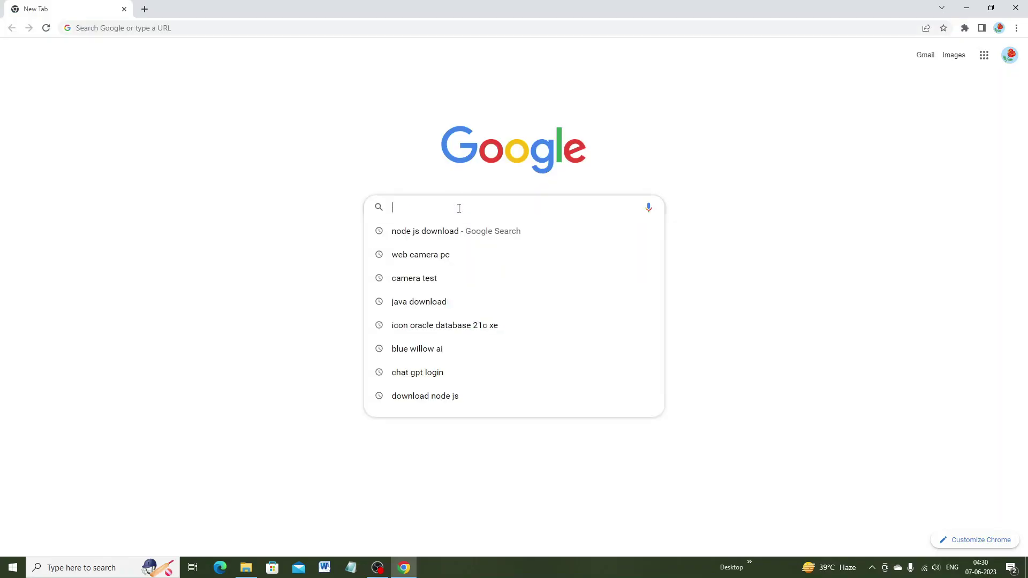
pyautogui.click(425, 235)
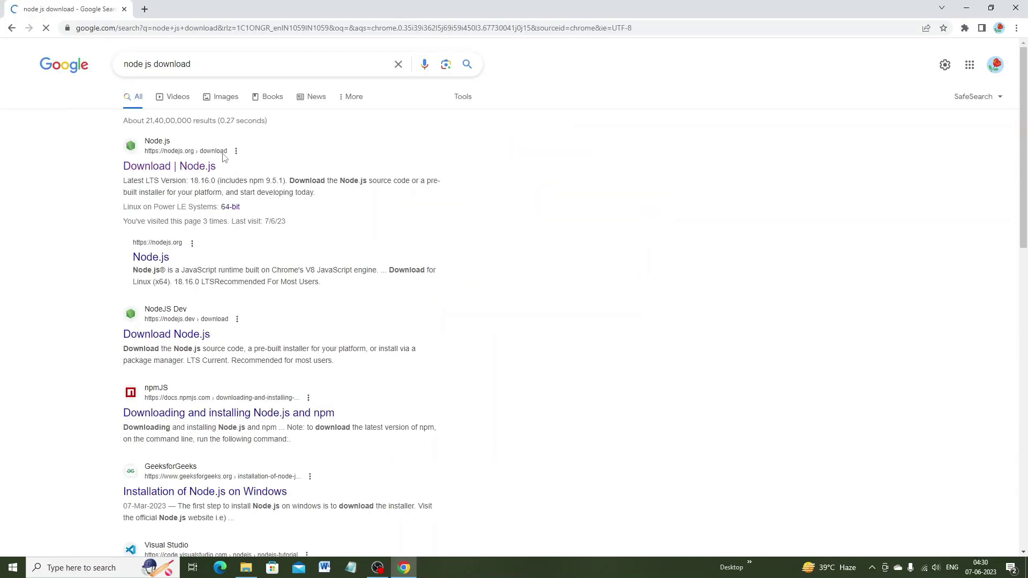
pyautogui.click(165, 170)
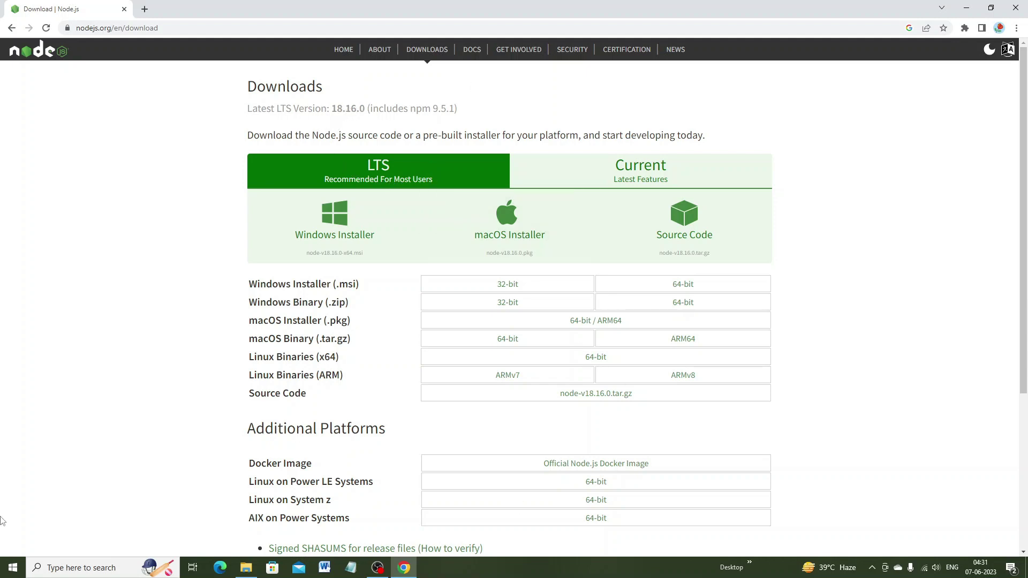
pyautogui.click(340, 225)
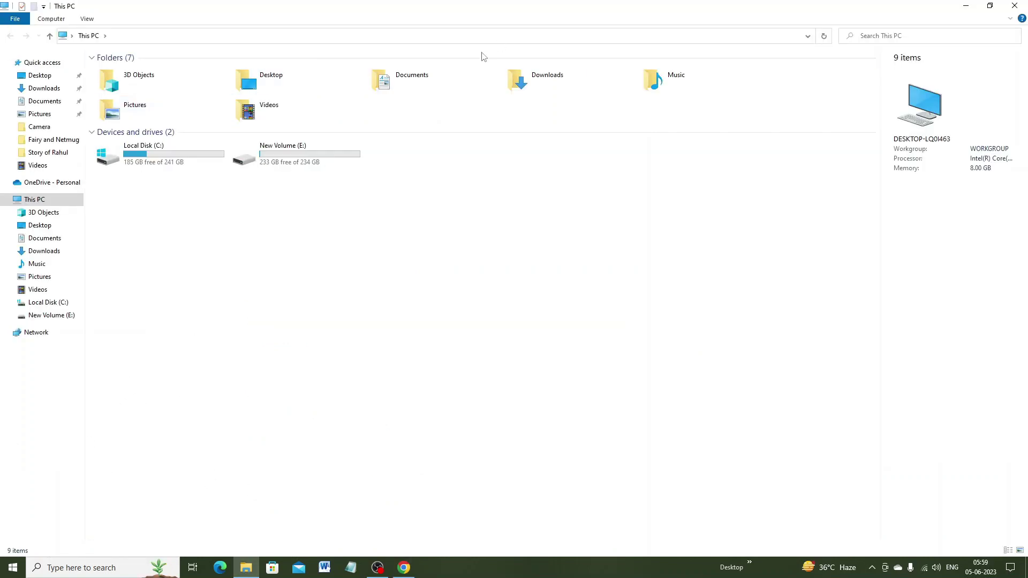
# Step: Run node-v18.16.0-x64.msi from the Downloads folder and minimize File Explorer
pyautogui.doubleClick(583, 92)
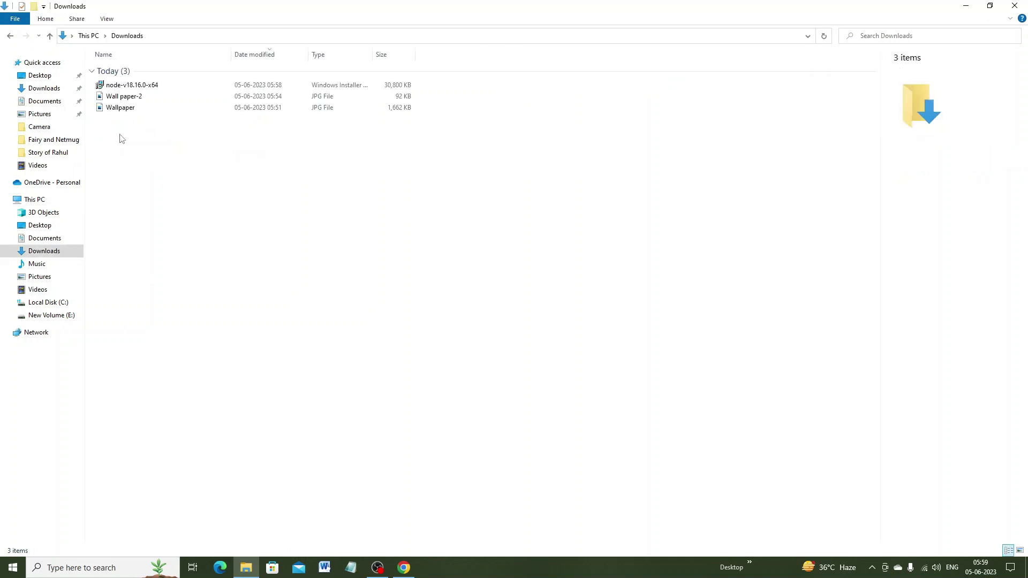
pyautogui.doubleClick(143, 85)
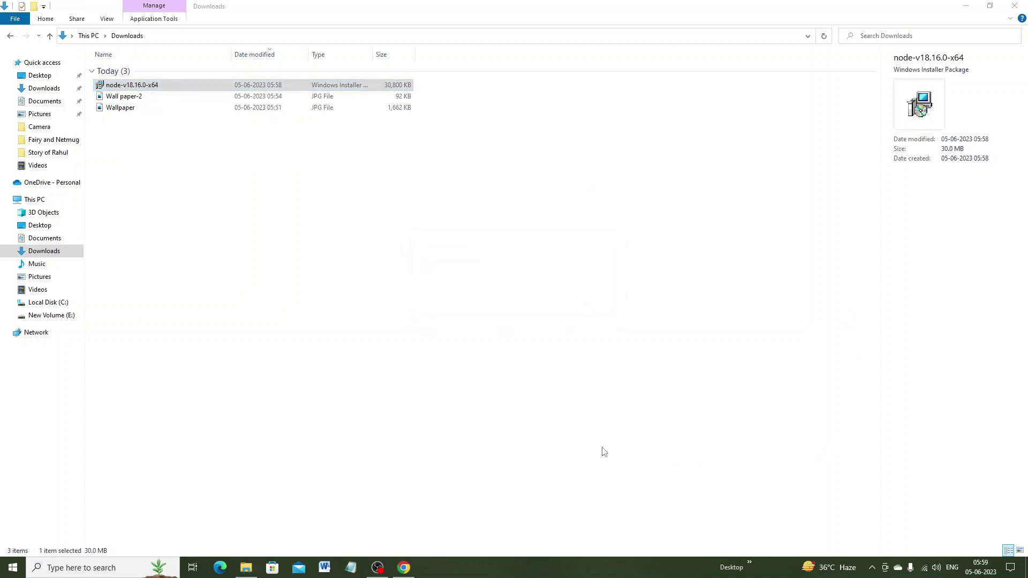
pyautogui.click(972, 10)
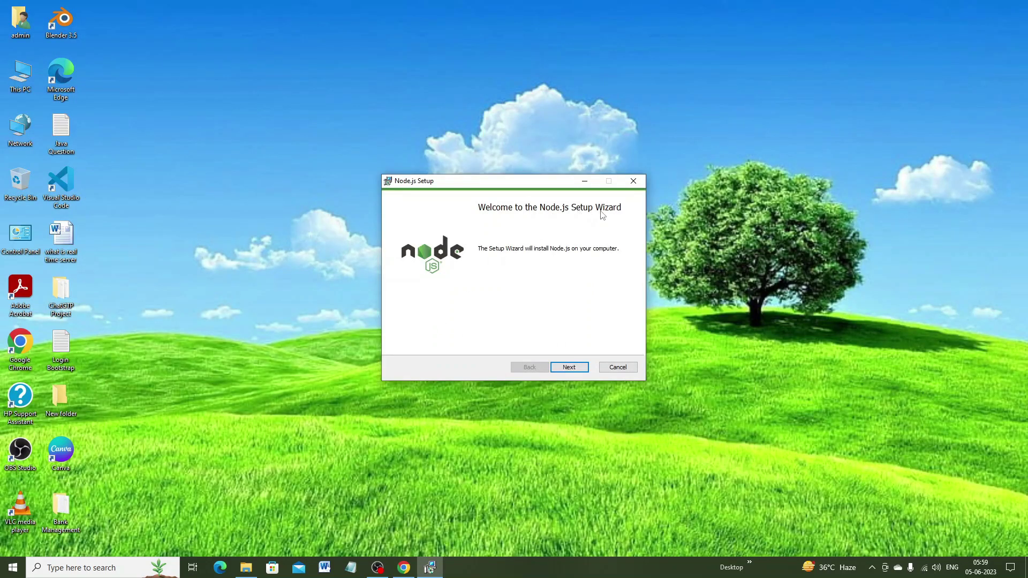
# Step: Accept the Node.js licence and keep the default install folder and features
pyautogui.click(576, 368)
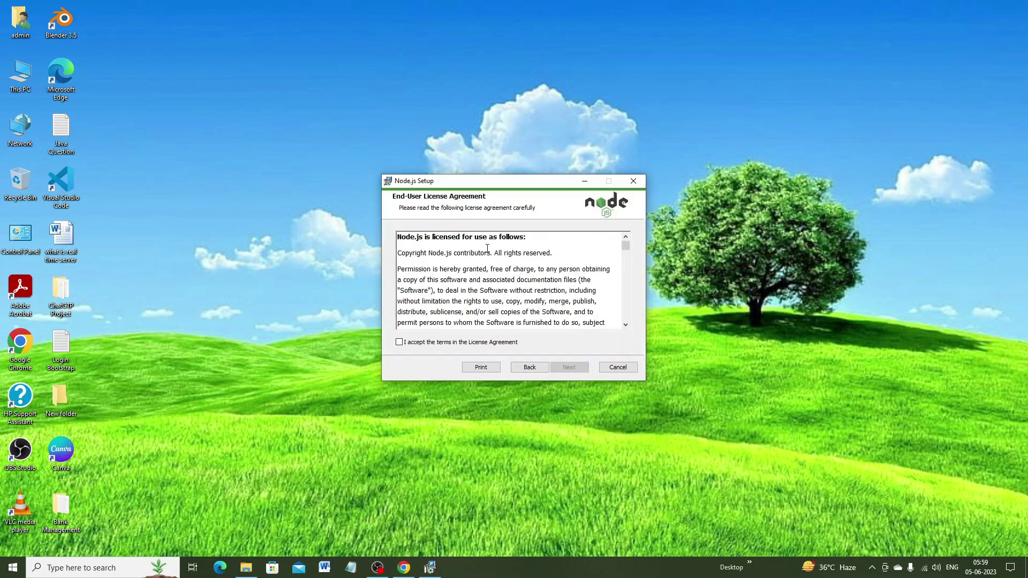
pyautogui.click(399, 343)
pyautogui.click(568, 368)
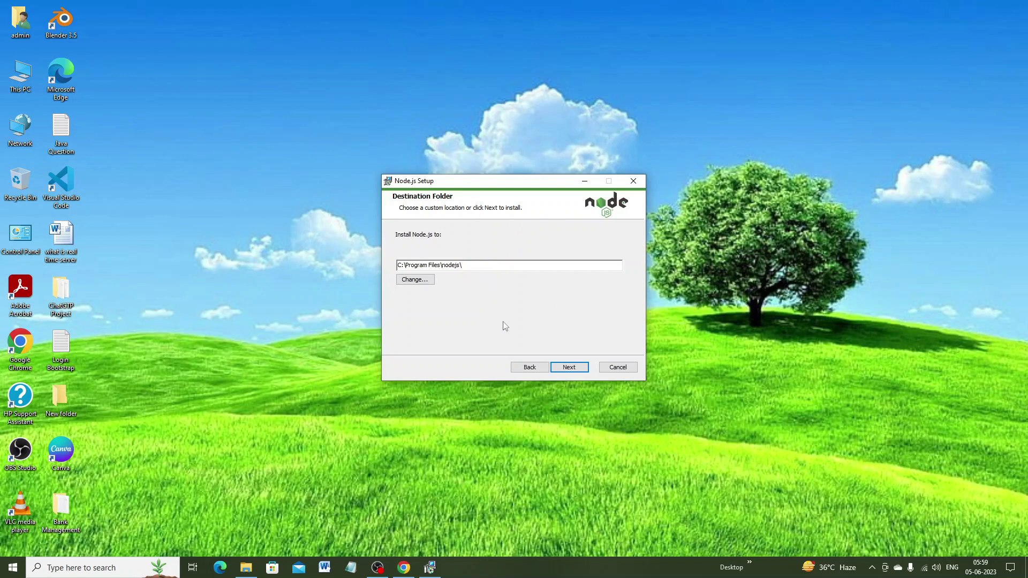
pyautogui.click(570, 368)
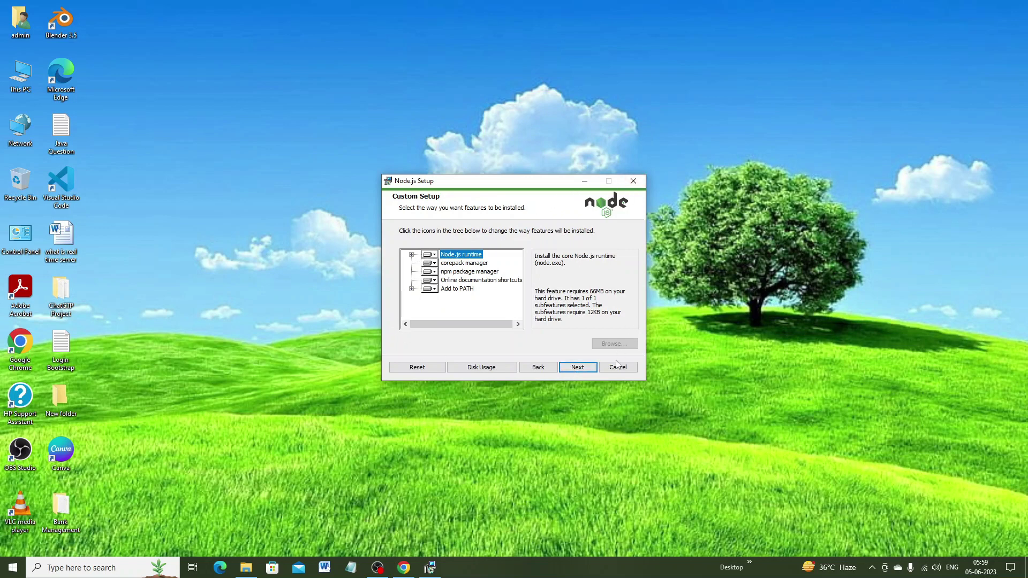
pyautogui.click(578, 368)
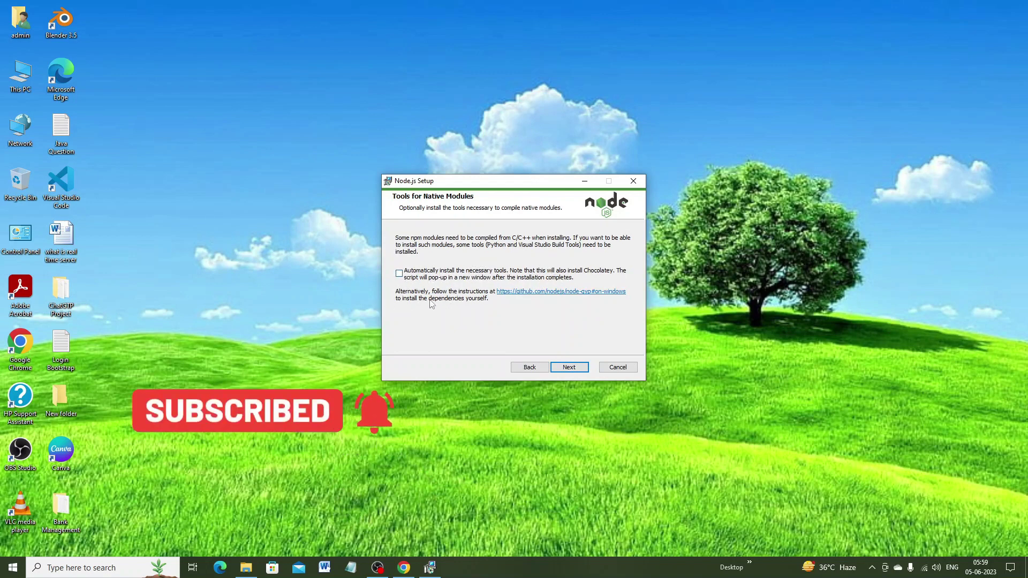
# Step: Opt in to automatically installing the native-module tools, install Node.js, and finish the wizard
pyautogui.click(399, 274)
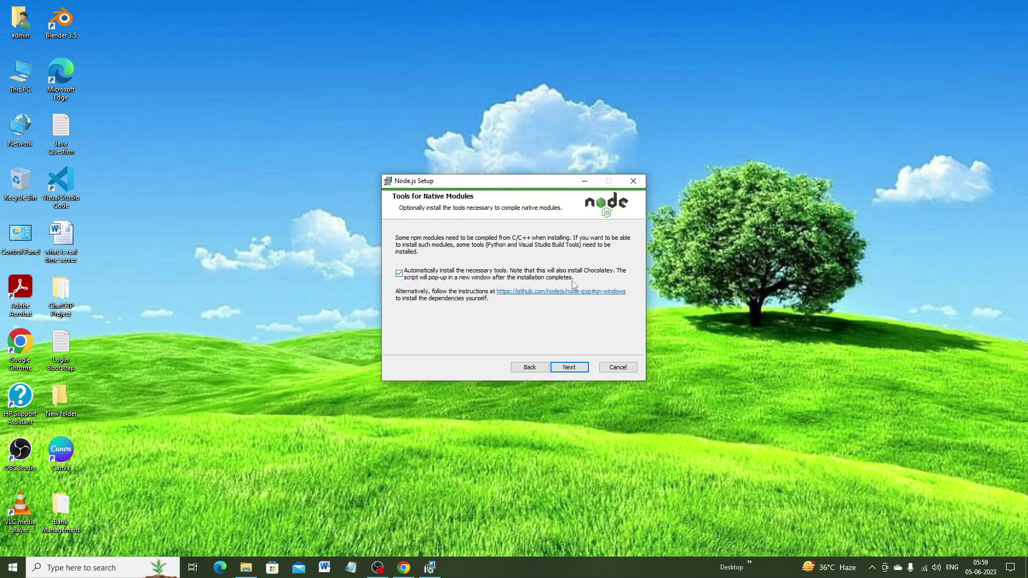
pyautogui.click(567, 369)
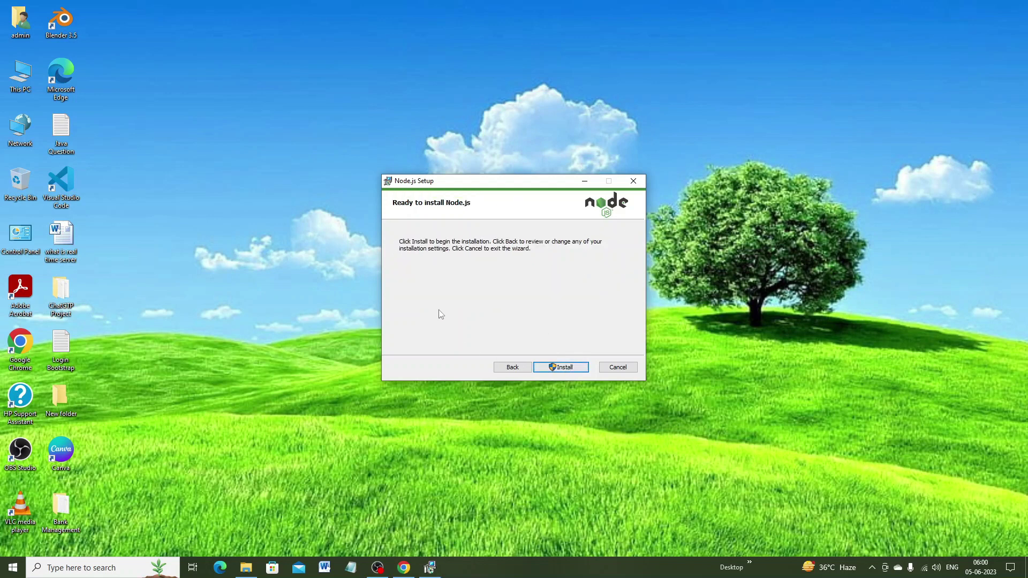
pyautogui.click(564, 371)
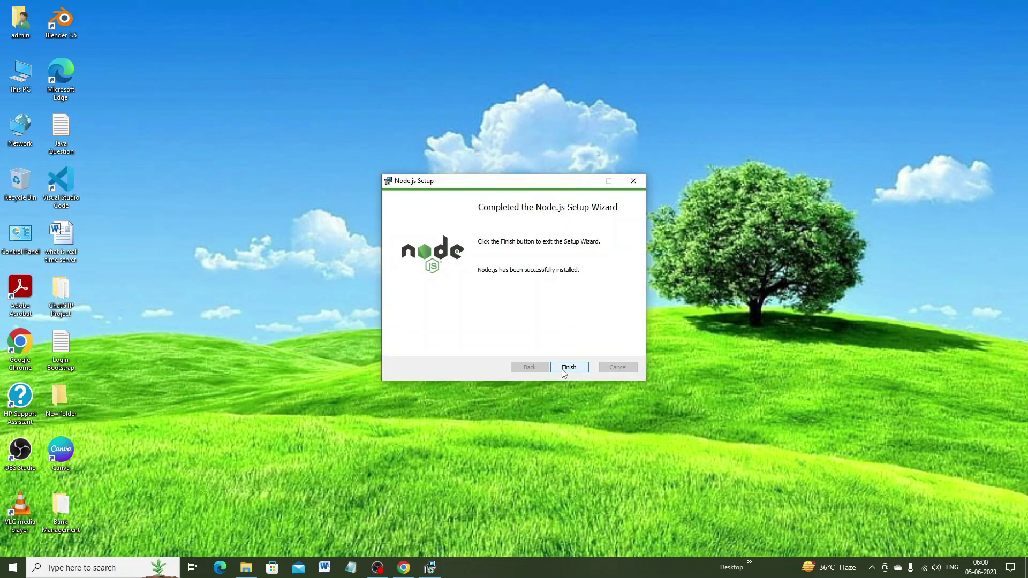
pyautogui.click(565, 370)
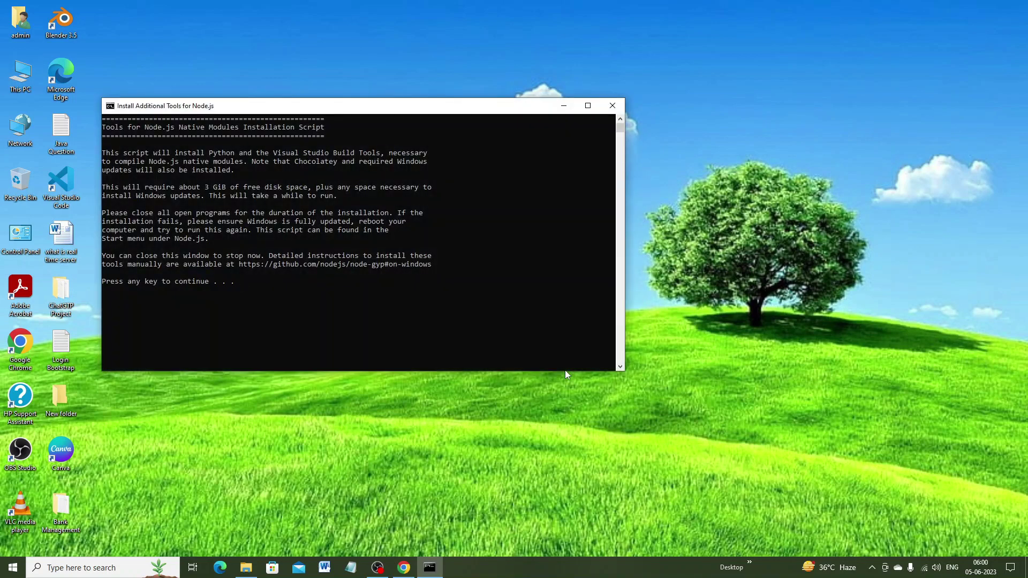
# Step: Continue through the tools script and Chocolatey notices, let the upgrade finish, and exit PowerShell
pyautogui.press('Return')
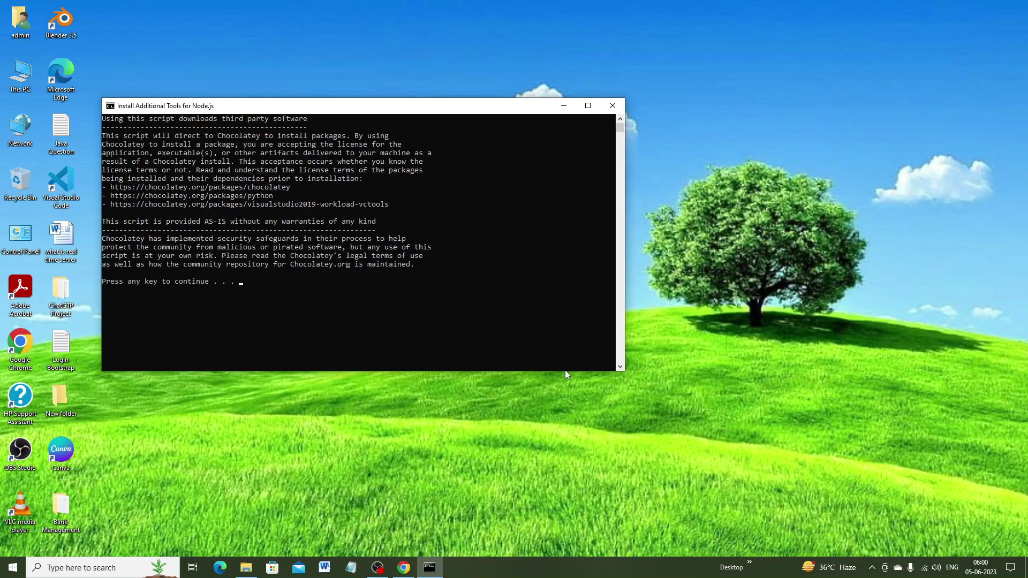
pyautogui.press('Return')
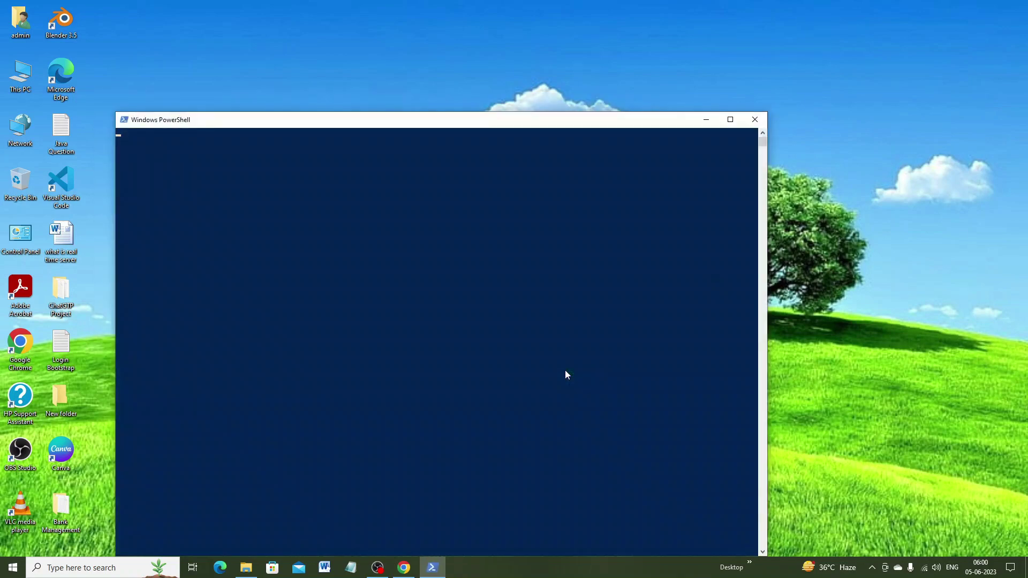
pyautogui.moveTo(485, 123); pyautogui.dragTo(510, 60)
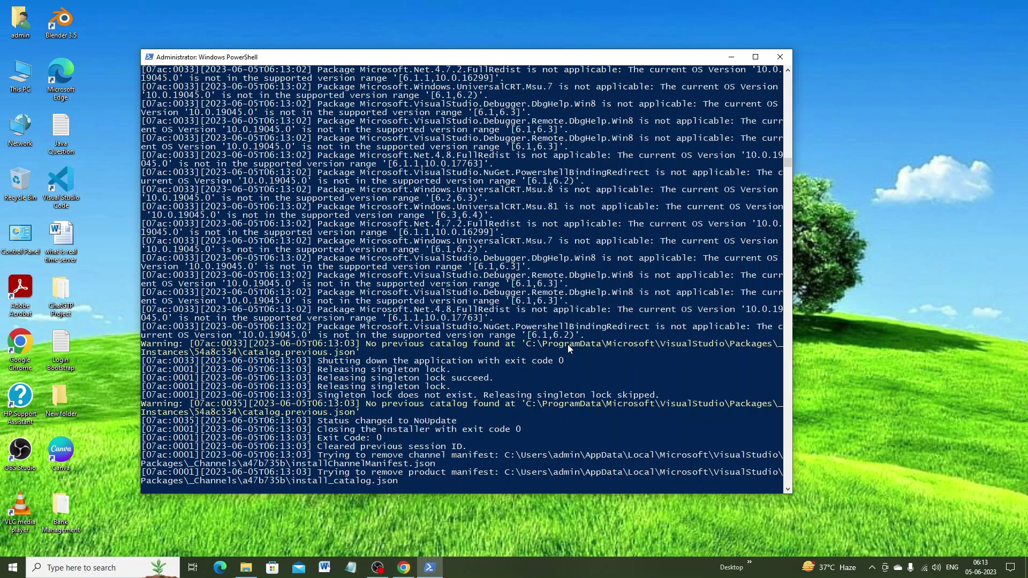
pyautogui.hotkey('ctrl', 's')
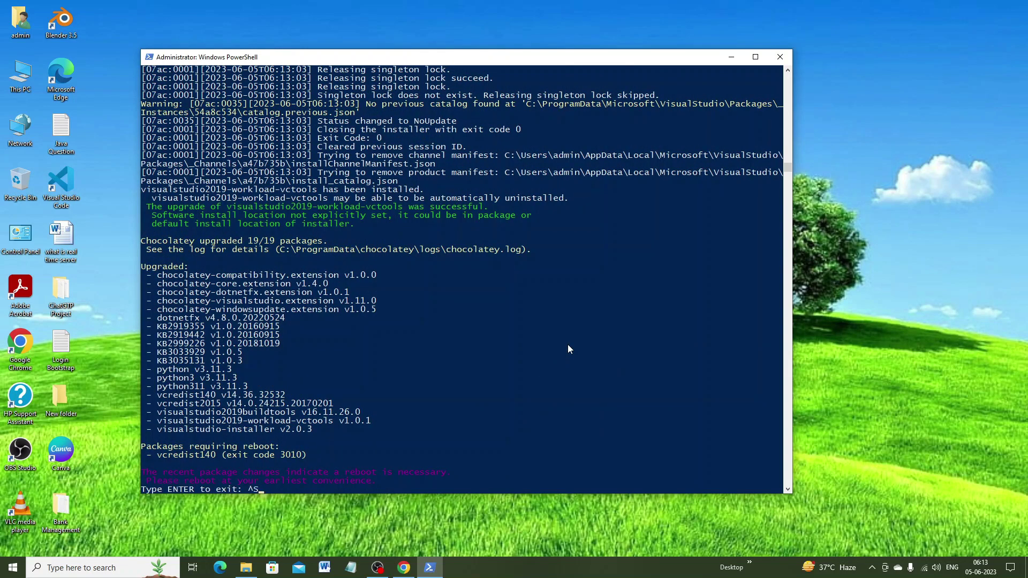
pyautogui.press('Return')
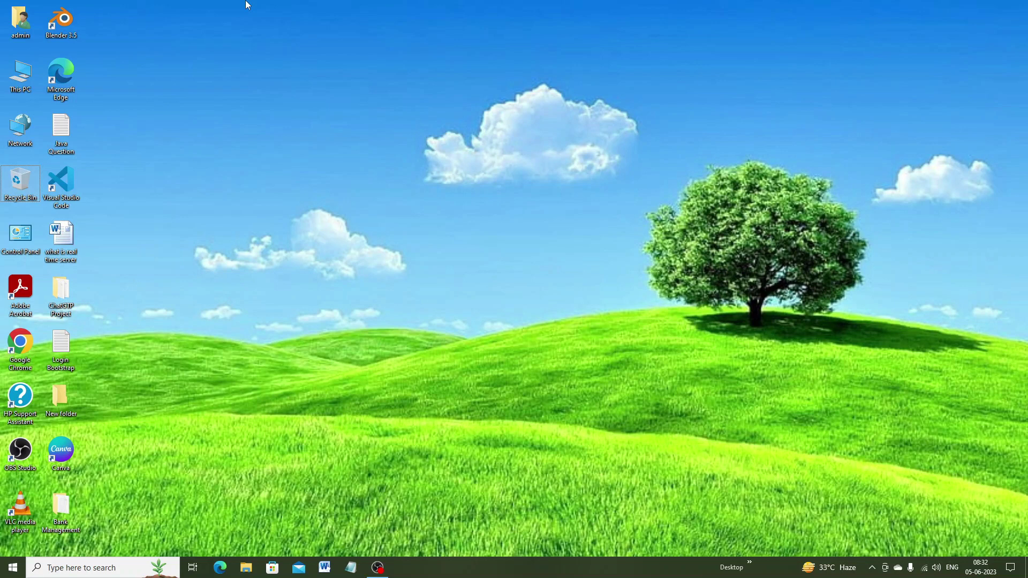
# Step: Open Command Prompt via search and start the node REPL
pyautogui.click(93, 567)
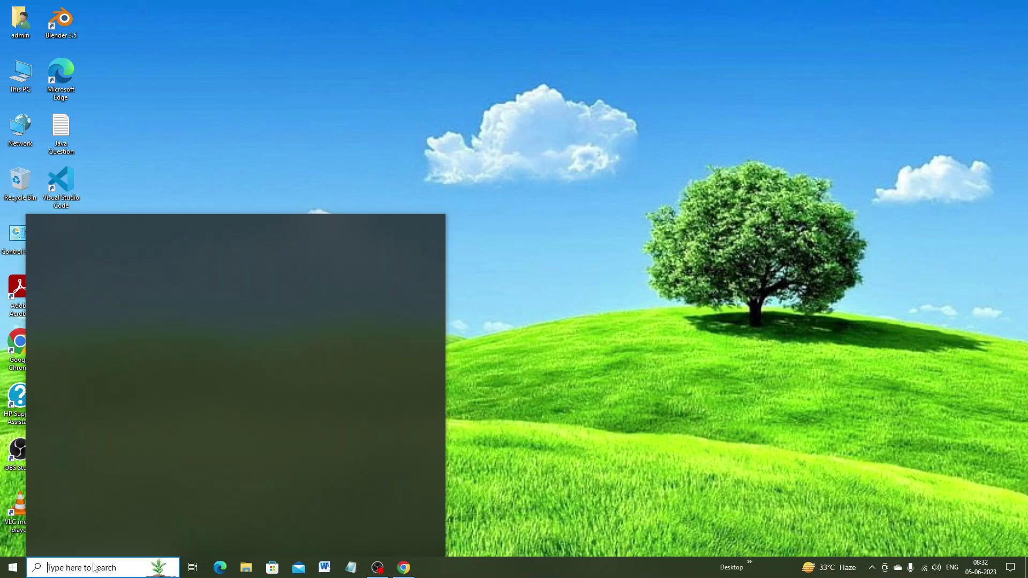
pyautogui.write('cmd')
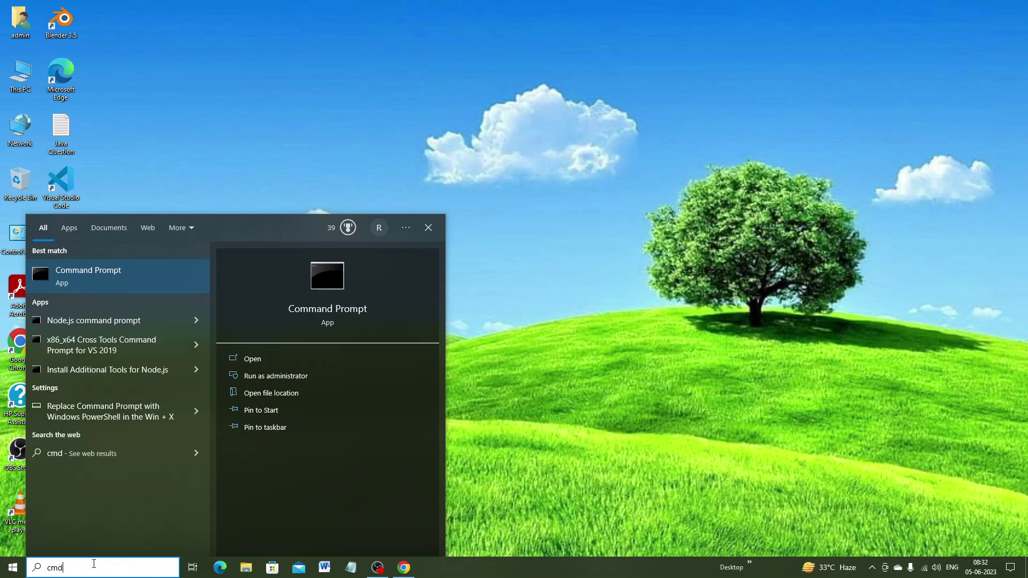
pyautogui.press('Return')
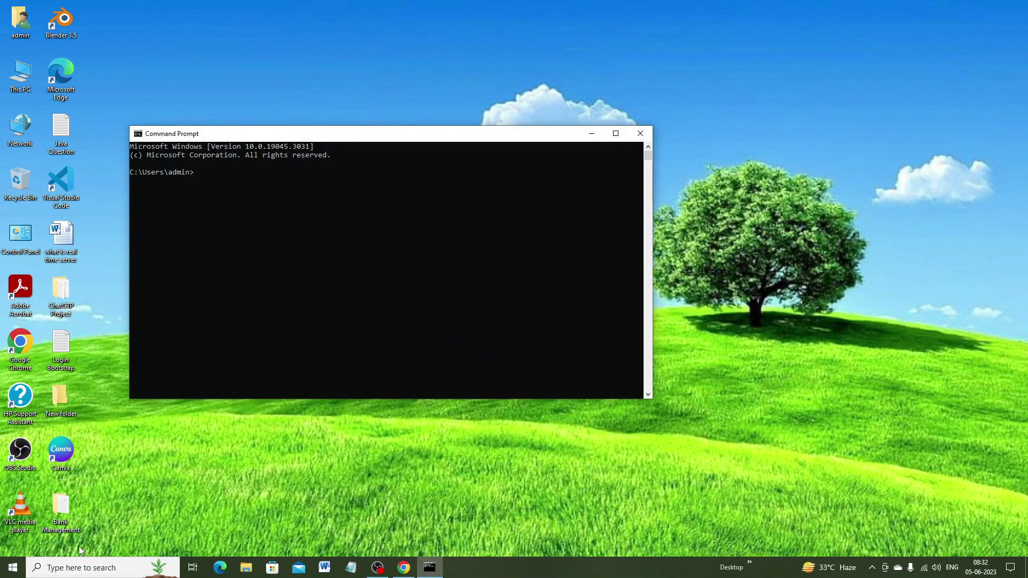
pyautogui.write('node')
pyautogui.press('Return')
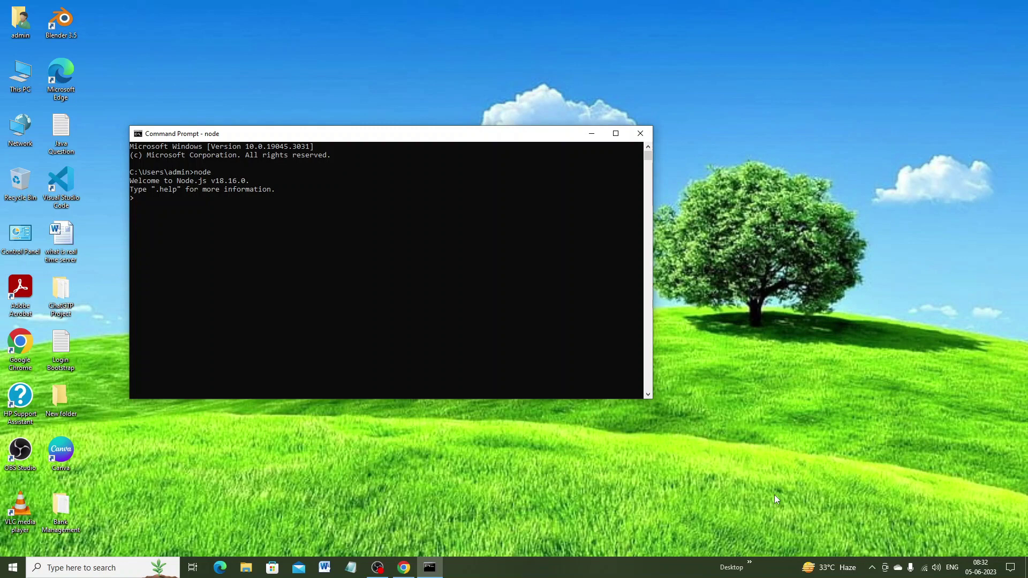
# Step: Print "Welcome To My Challel" with console.log, exit Node with .exit, and close Command Prompt
pyautogui.write('console.log("Welcome To My Challel");')
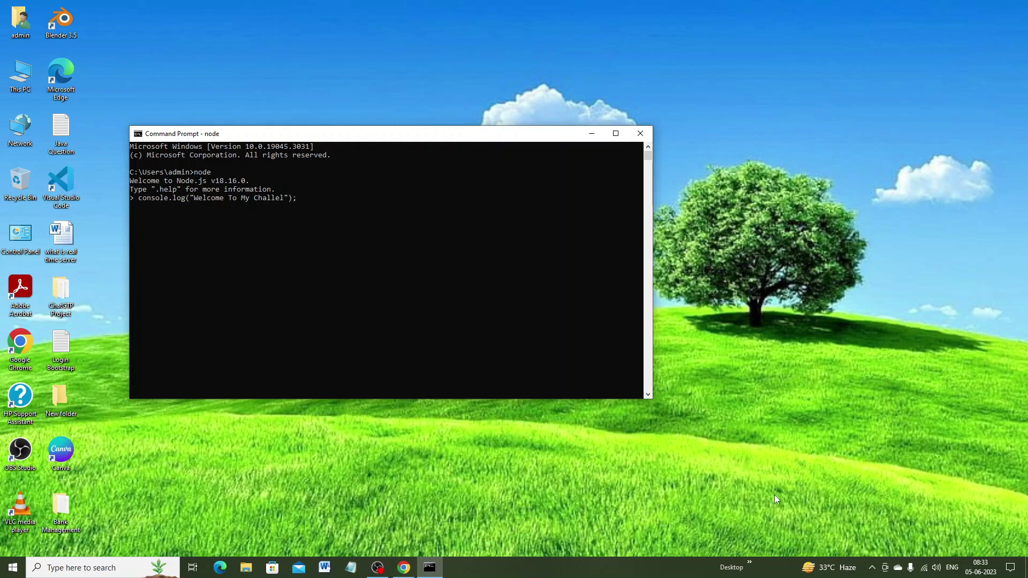
pyautogui.press('Return')
pyautogui.write('.exit')
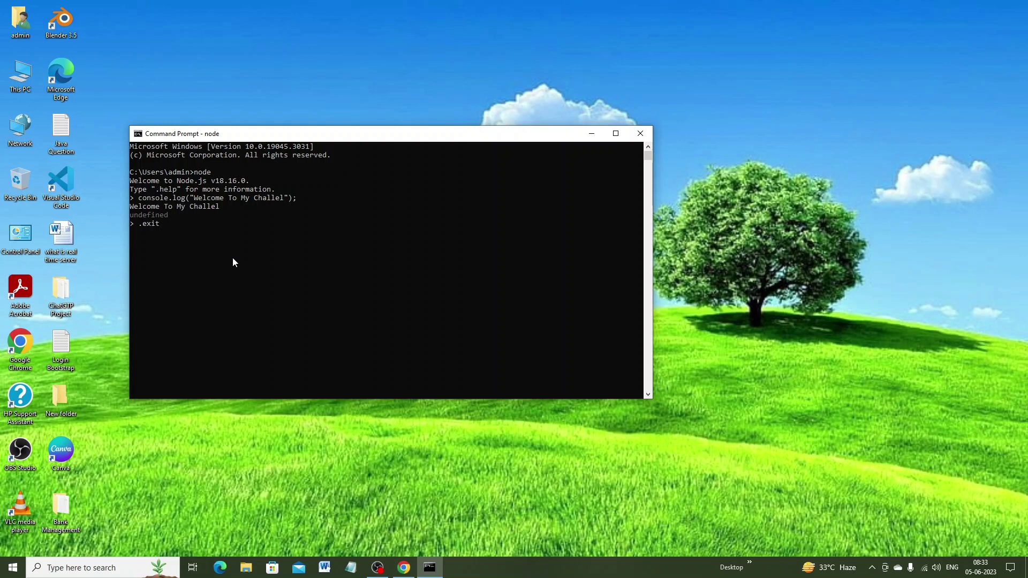
pyautogui.press('Return')
pyautogui.click(640, 133)
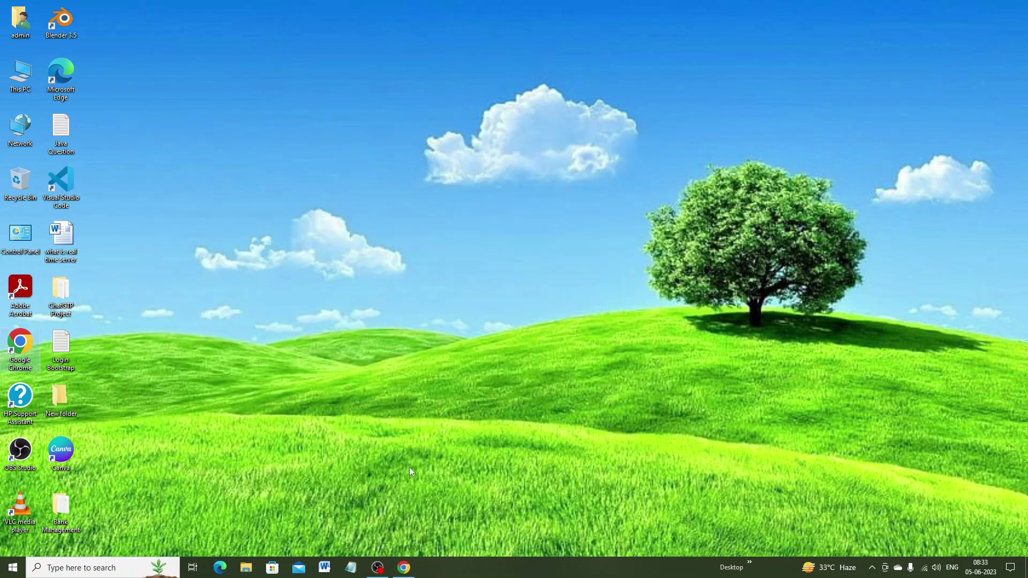
# Step: Open Windows PowerShell via search, maximize it, and start the node REPL
pyautogui.click(79, 568)
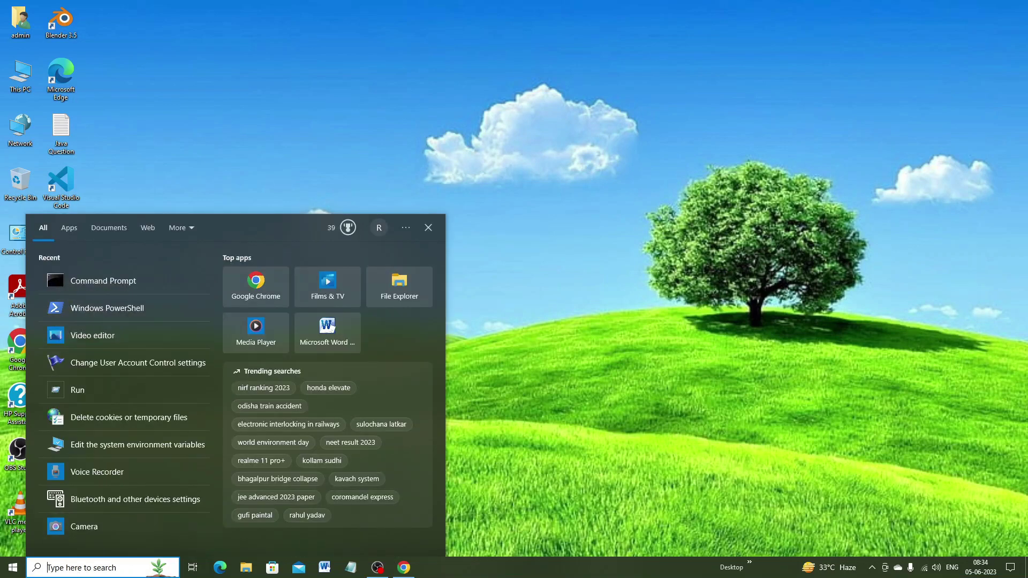
pyautogui.write('pow')
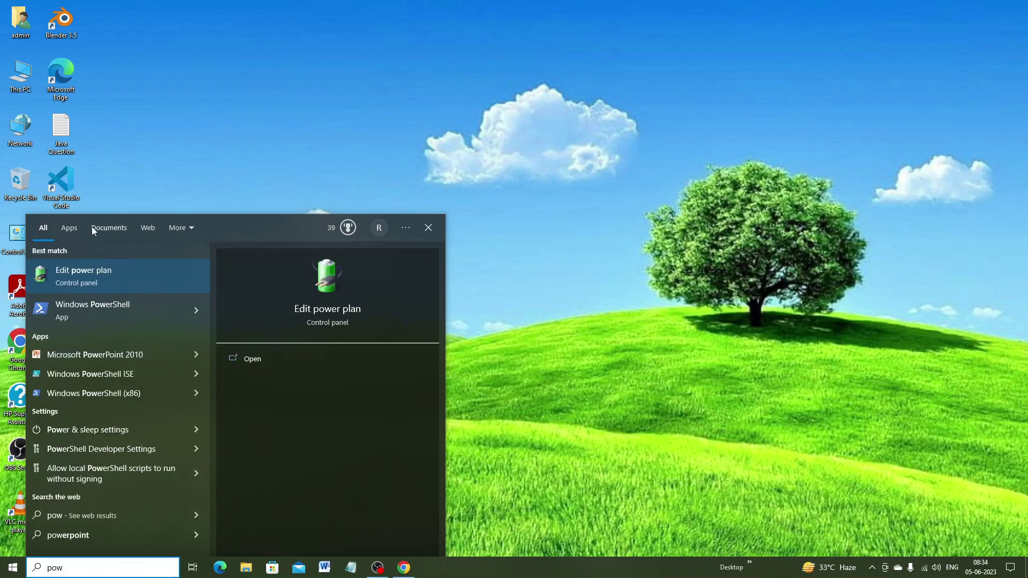
pyautogui.click(99, 310)
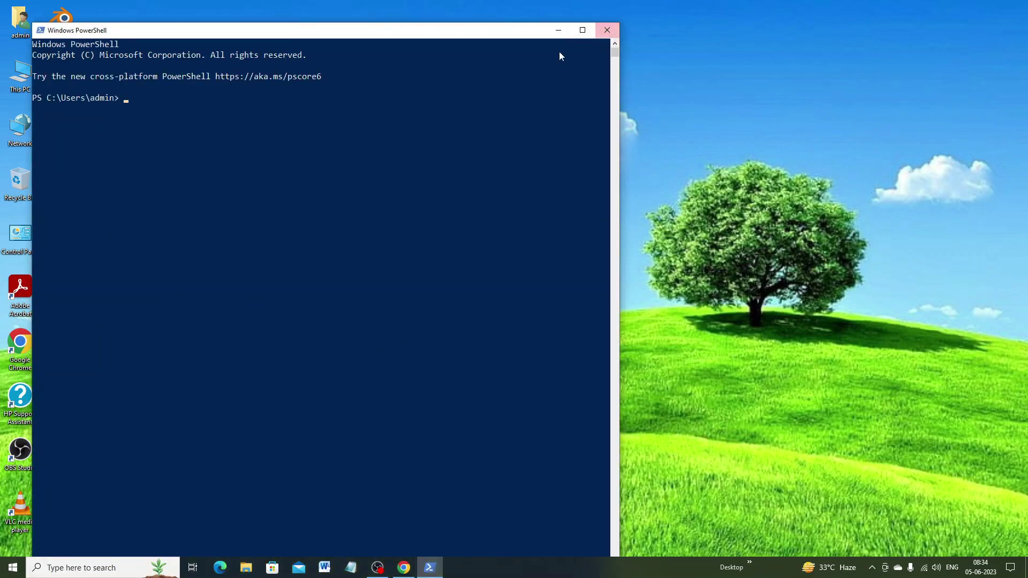
pyautogui.click(583, 31)
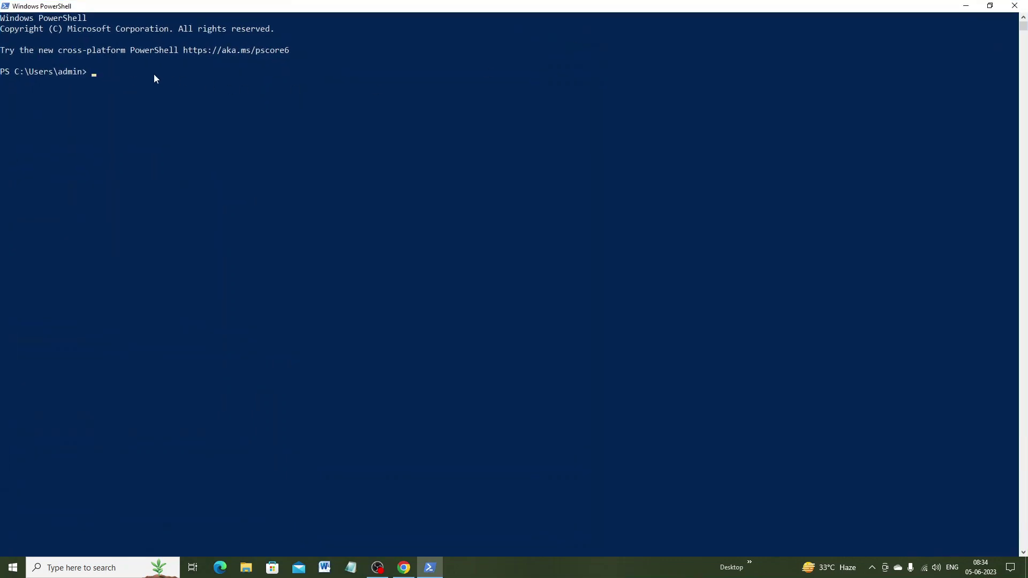
pyautogui.write('node')
pyautogui.press('Return')
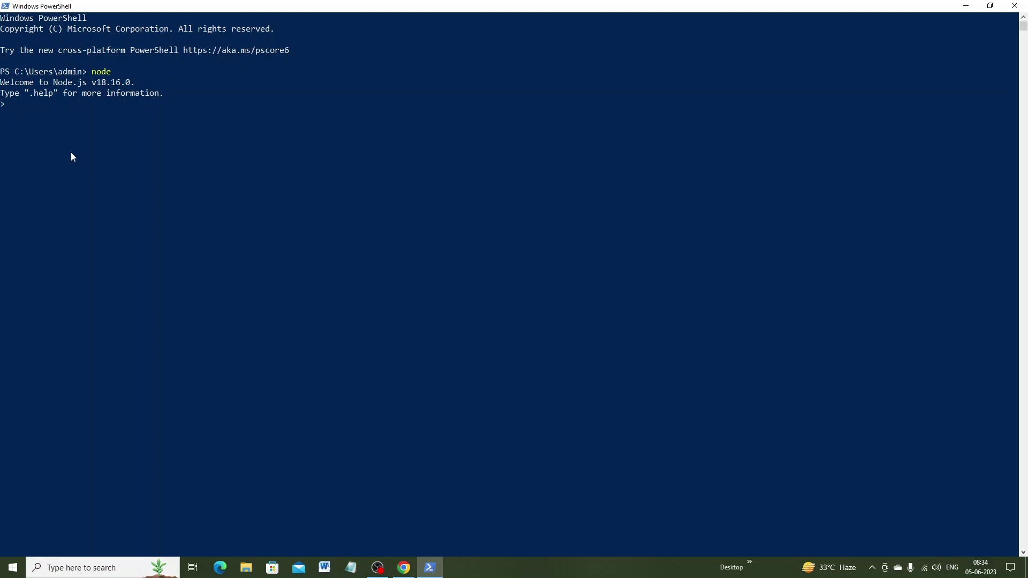
# Step: Print "This is Nodejs Project" with console.log, exit Node, and close PowerShell
pyautogui.write('console')
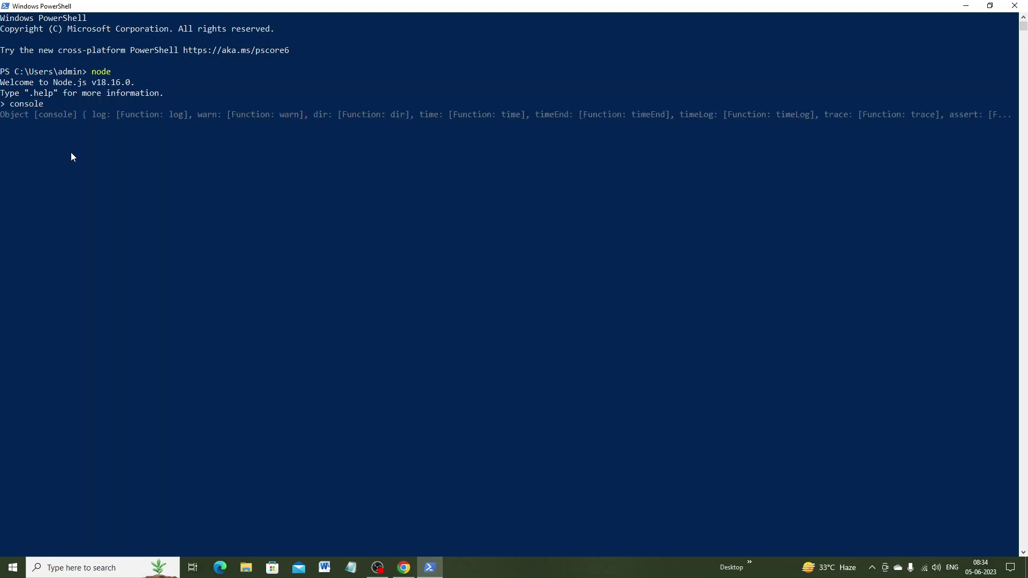
pyautogui.write('.log("This is Nodejs Project"')
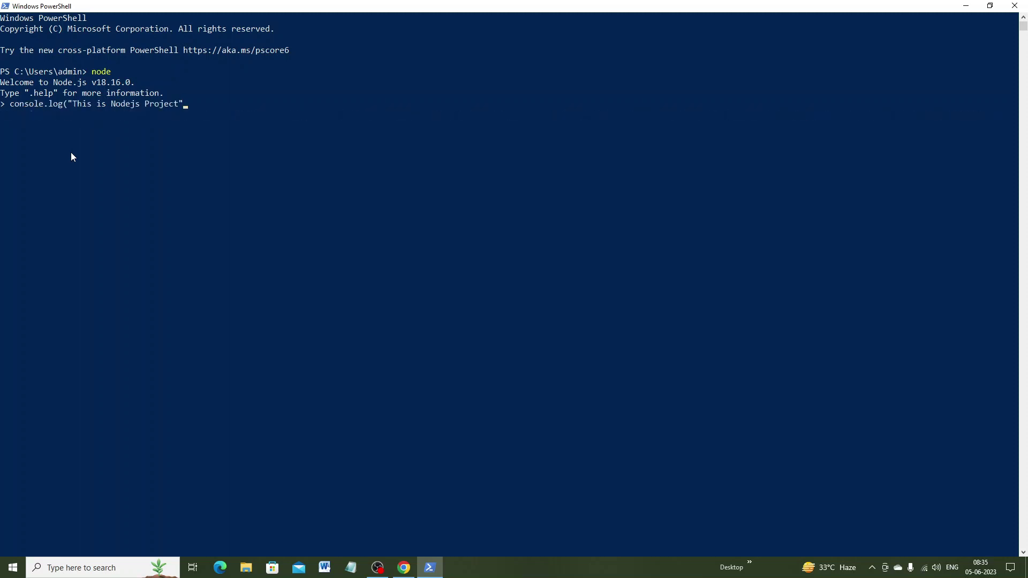
pyautogui.write(');')
pyautogui.press('Return')
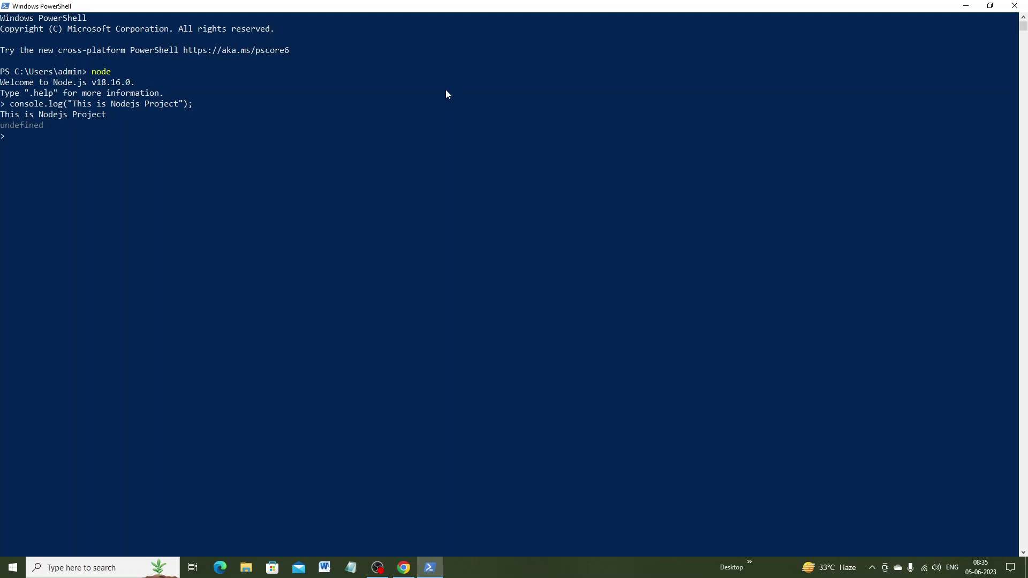
pyautogui.write('exit')
pyautogui.press('Return')
pyautogui.click(1015, 6)
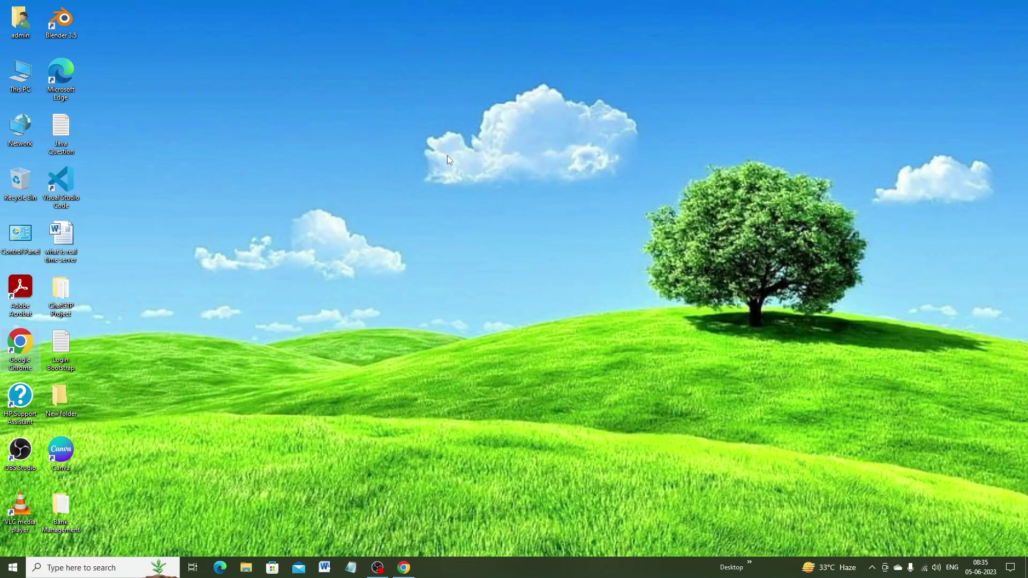